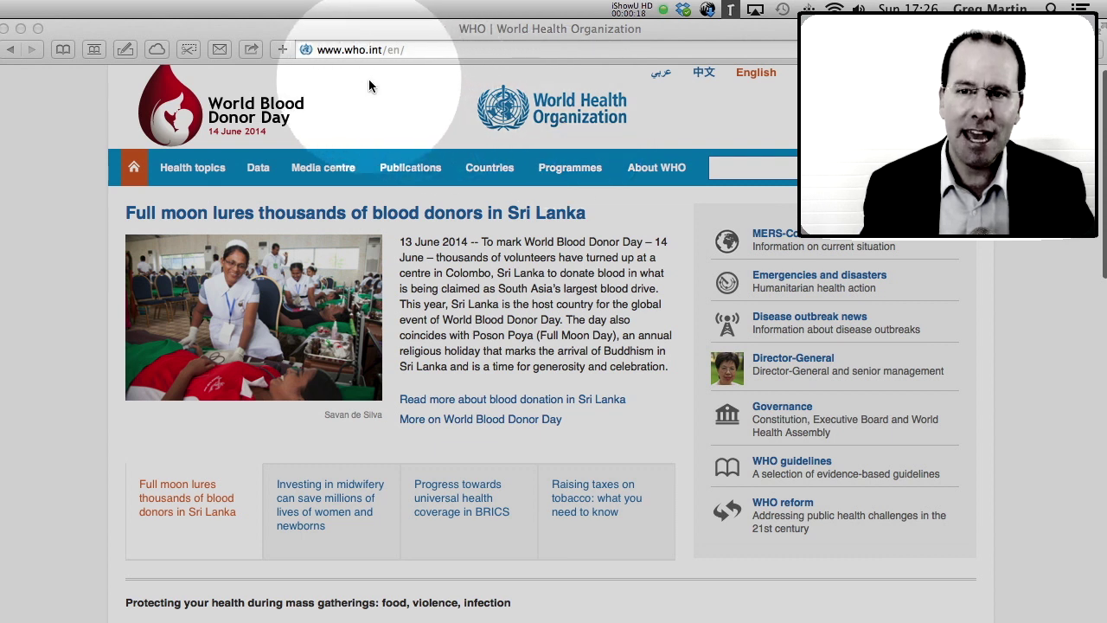
Go from WHO Data and statistics through Service delivery to the DTP3 immunization coverage page.
{"action": "left_click", "coordinate": [258, 168]}
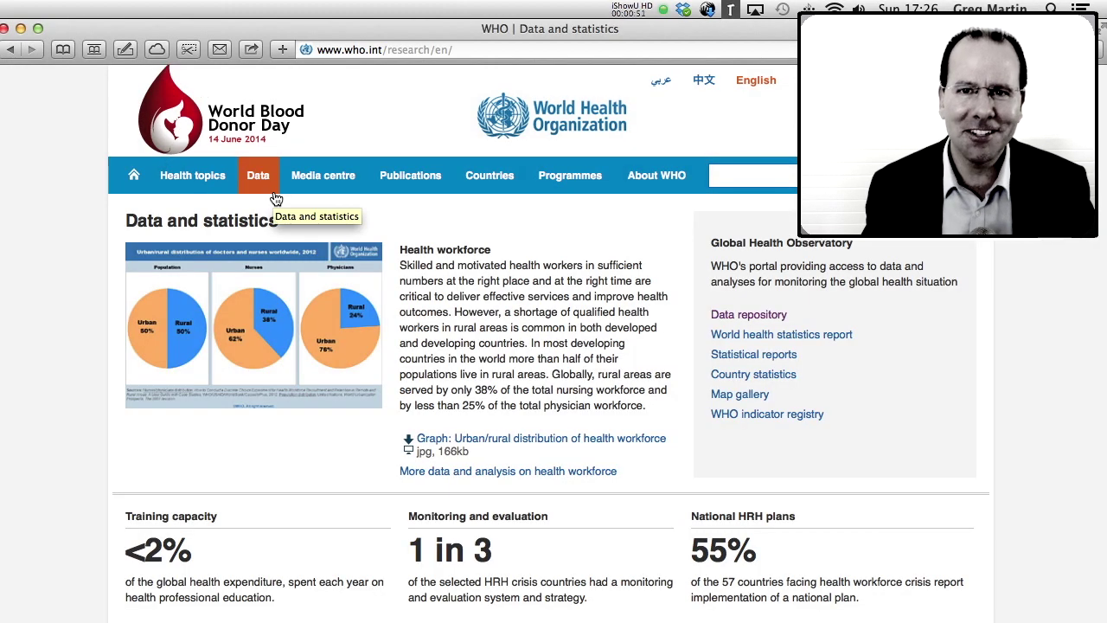
{"action": "scroll", "coordinate": [458, 324], "scroll_direction": "down", "scroll_amount": 5}
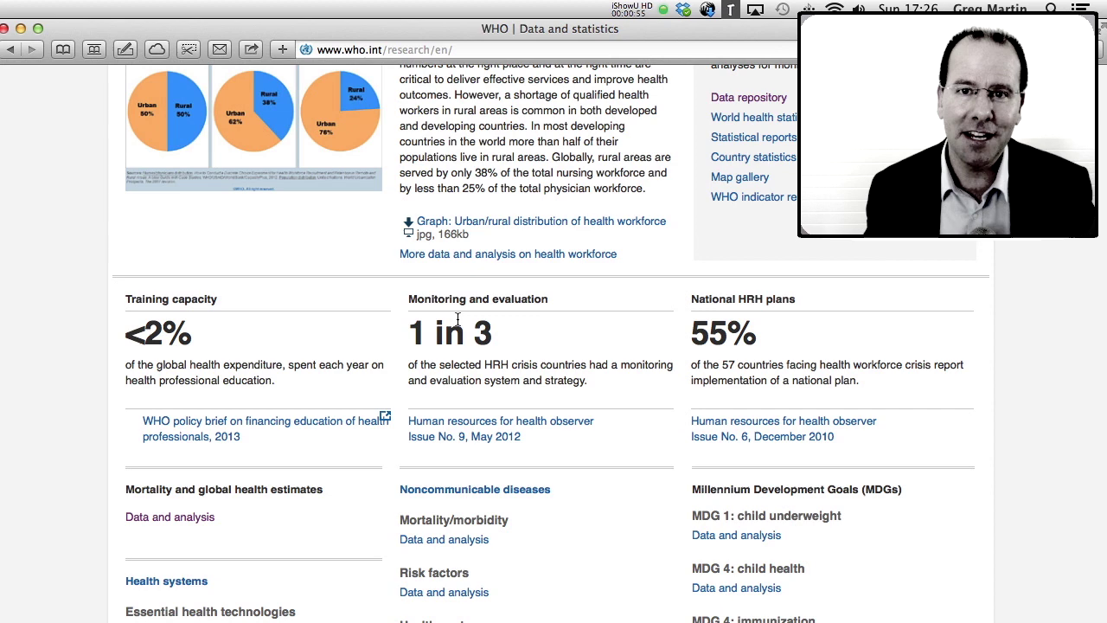
{"action": "scroll", "coordinate": [459, 324], "scroll_direction": "down", "scroll_amount": 2}
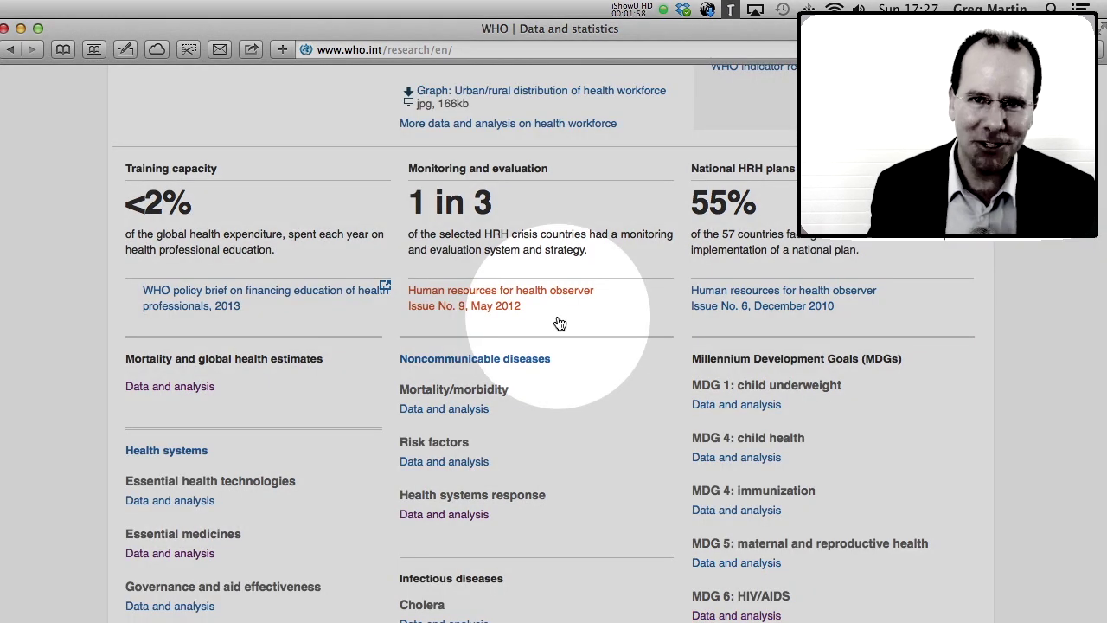
{"action": "scroll", "coordinate": [558, 320], "scroll_direction": "down", "scroll_amount": 5}
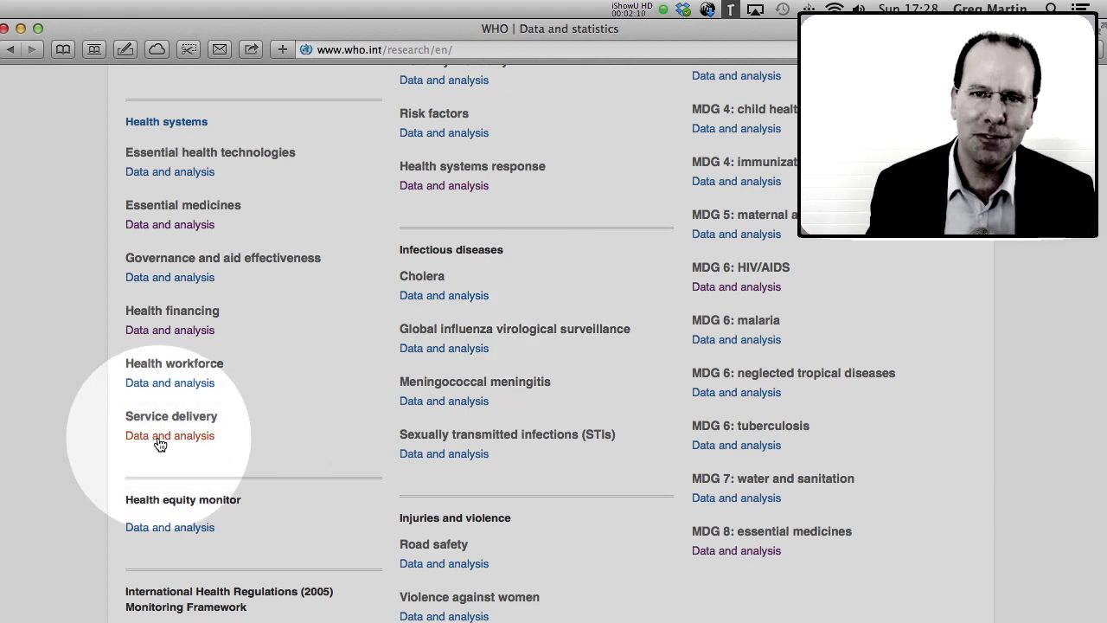
{"action": "left_click", "coordinate": [160, 437]}
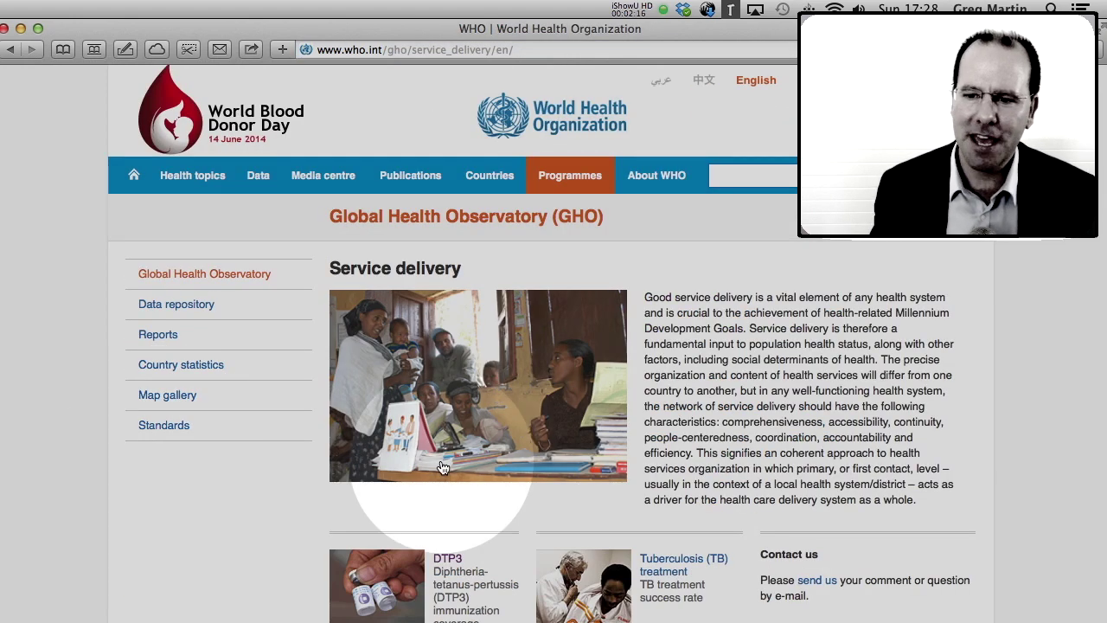
{"action": "scroll", "coordinate": [441, 467], "scroll_direction": "down", "scroll_amount": 1}
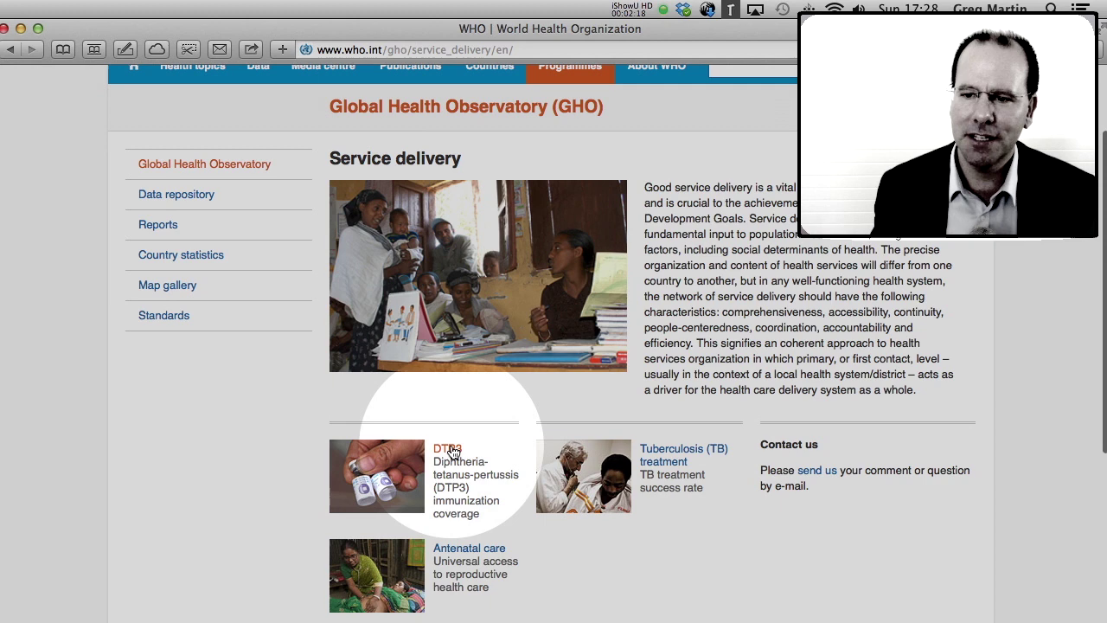
{"action": "scroll", "coordinate": [450, 454], "scroll_direction": "down", "scroll_amount": 1}
{"action": "left_click", "coordinate": [450, 444]}
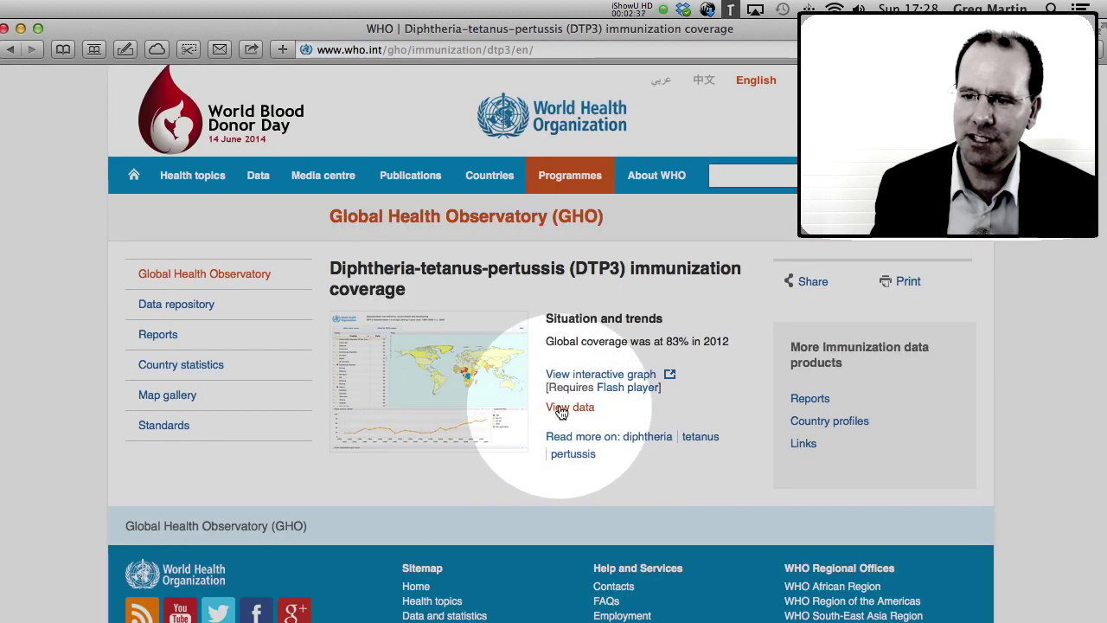
Open the DTP3 data-by-country view in the Global Health Observatory Data Repository.
{"action": "left_click", "coordinate": [560, 409]}
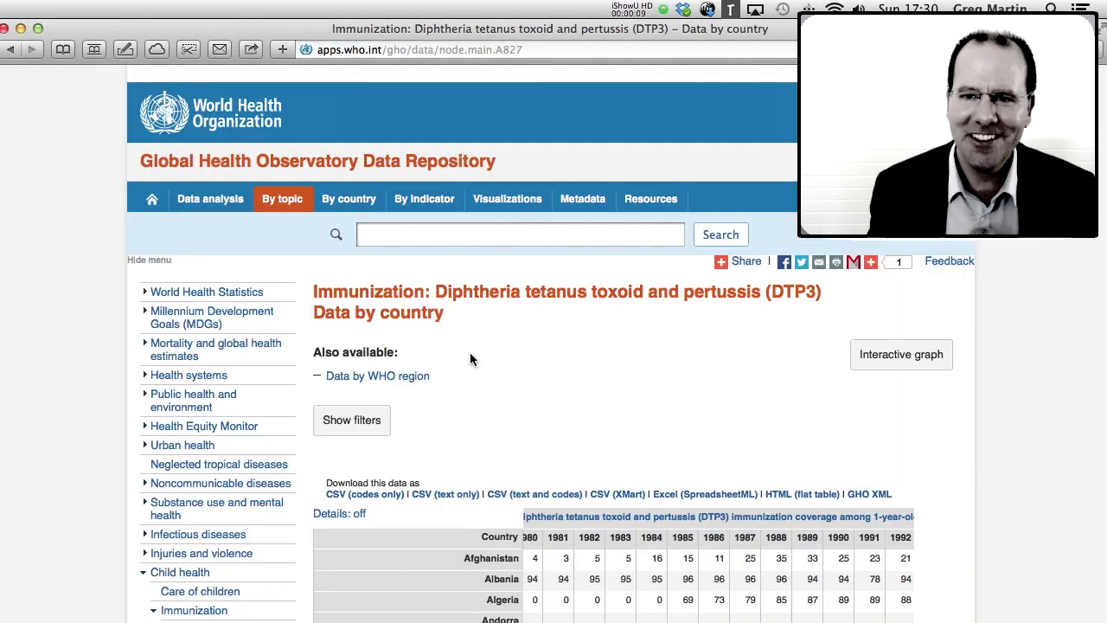
{"action": "scroll", "coordinate": [471, 359], "scroll_direction": "down", "scroll_amount": 10}
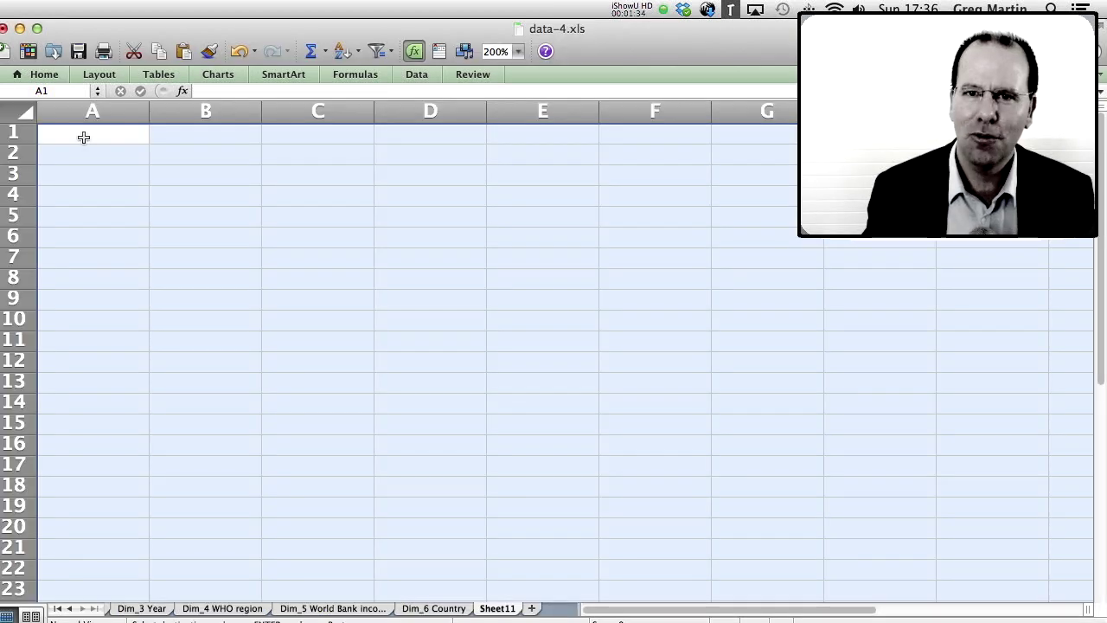
Paste the copied DTP3 data into Sheet11 at A1 as values only.
{"action": "right_click", "coordinate": [86, 137]}
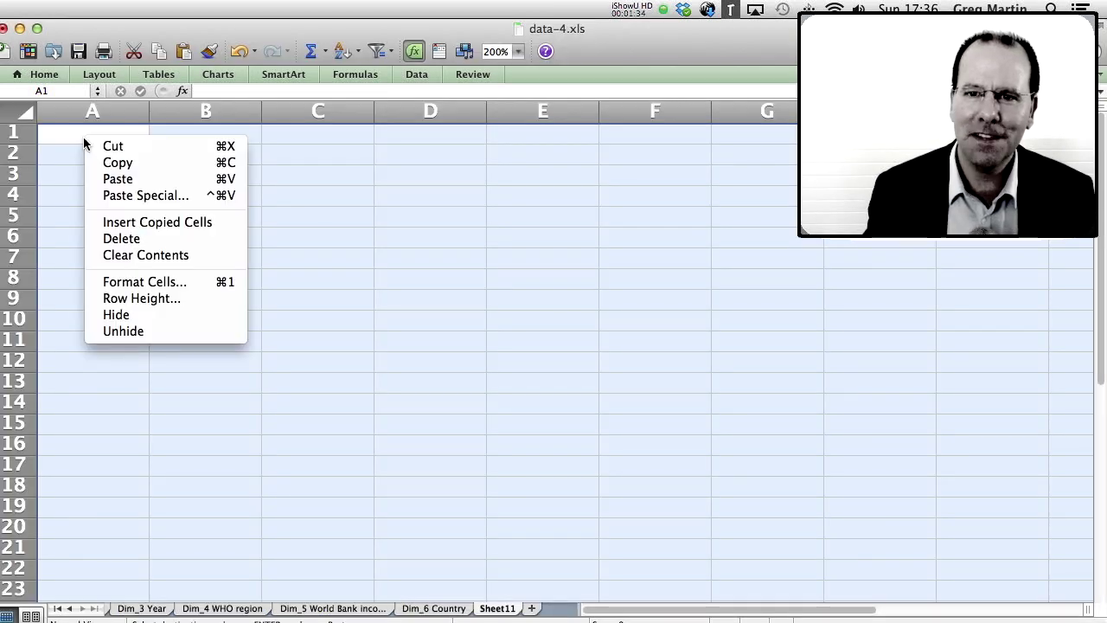
{"action": "left_click", "coordinate": [110, 196]}
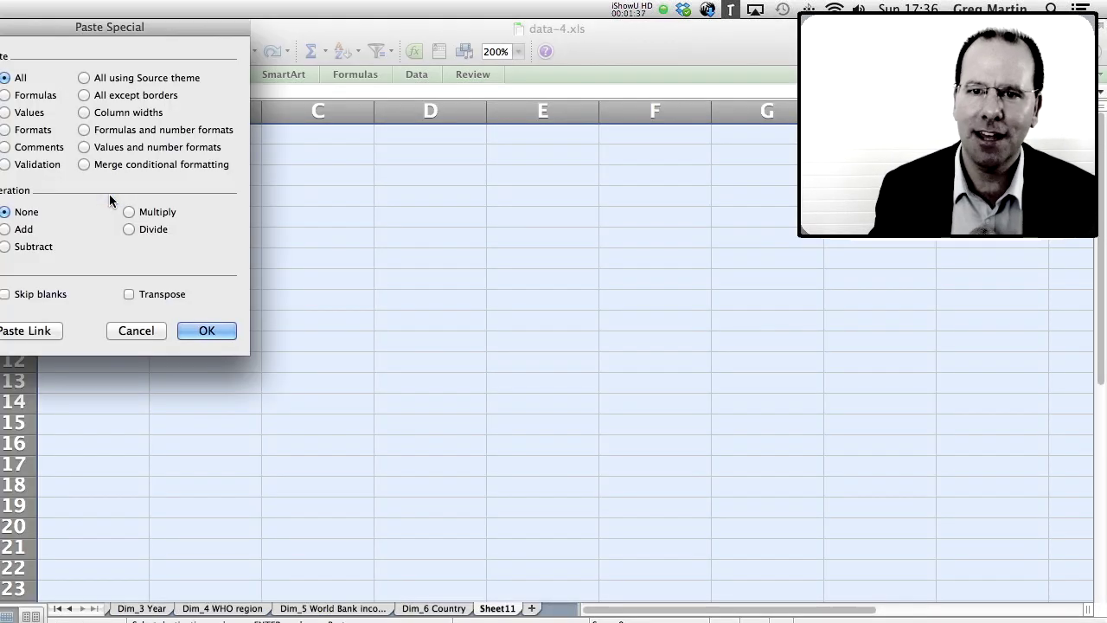
{"action": "left_click", "coordinate": [5, 113]}
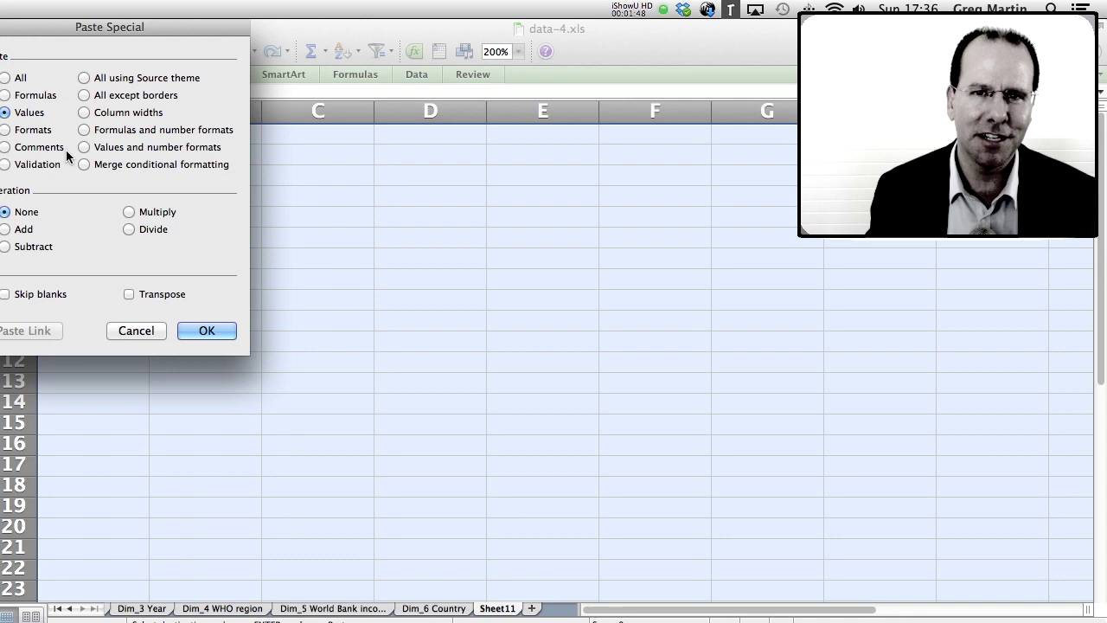
{"action": "left_click", "coordinate": [212, 330]}
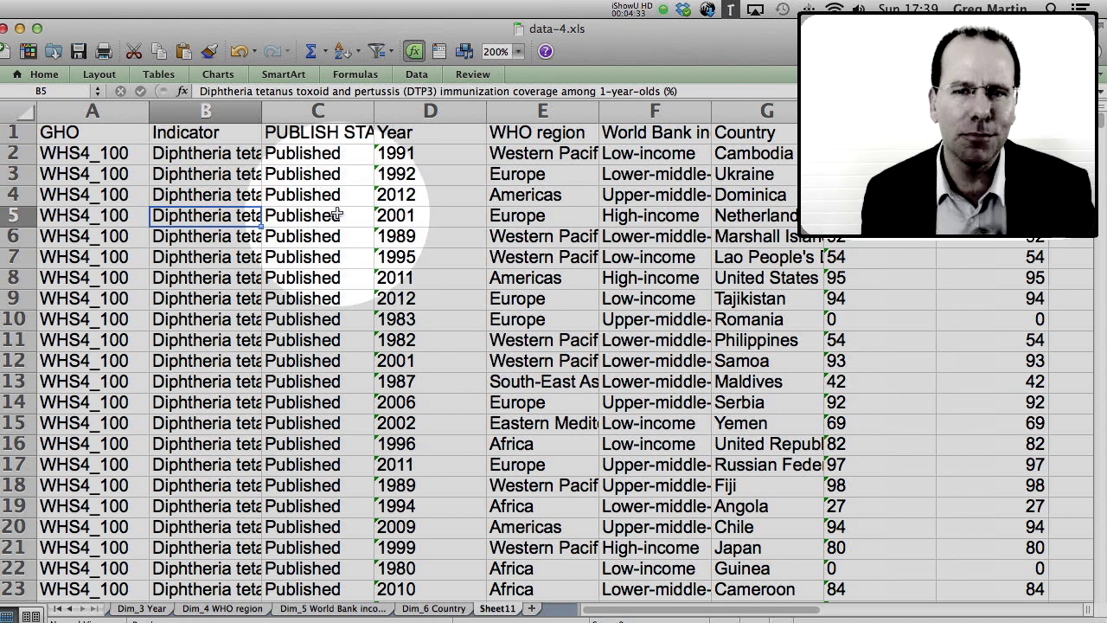
Select the Year through Numeric Value columns on Sheet11.
{"action": "scroll", "coordinate": [266, 184], "scroll_direction": "down", "scroll_amount": 1}
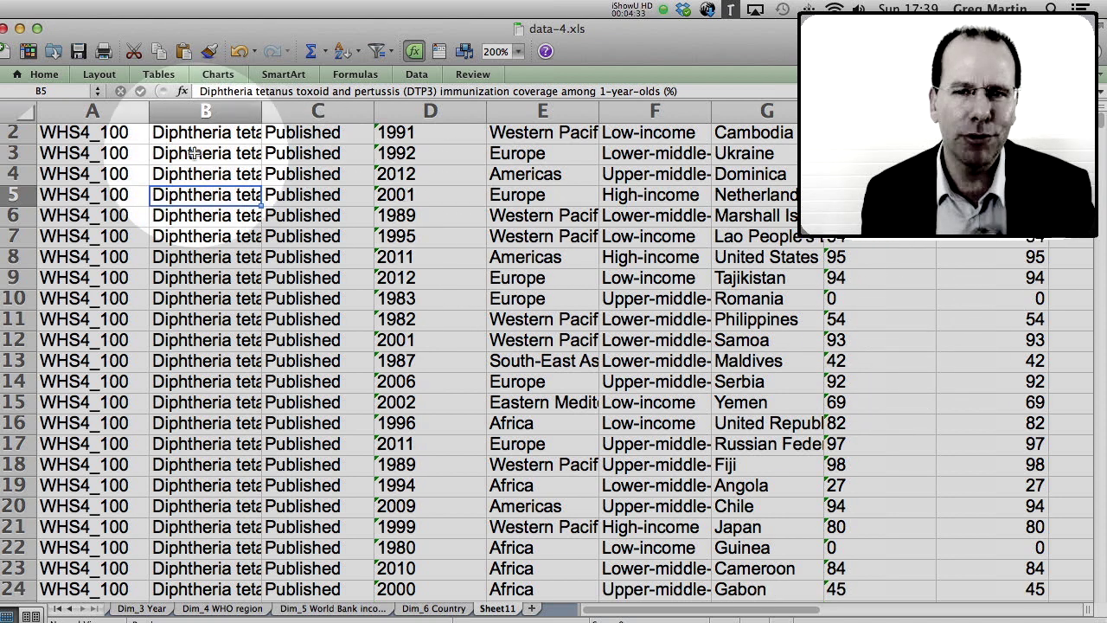
{"action": "left_click", "coordinate": [92, 111]}
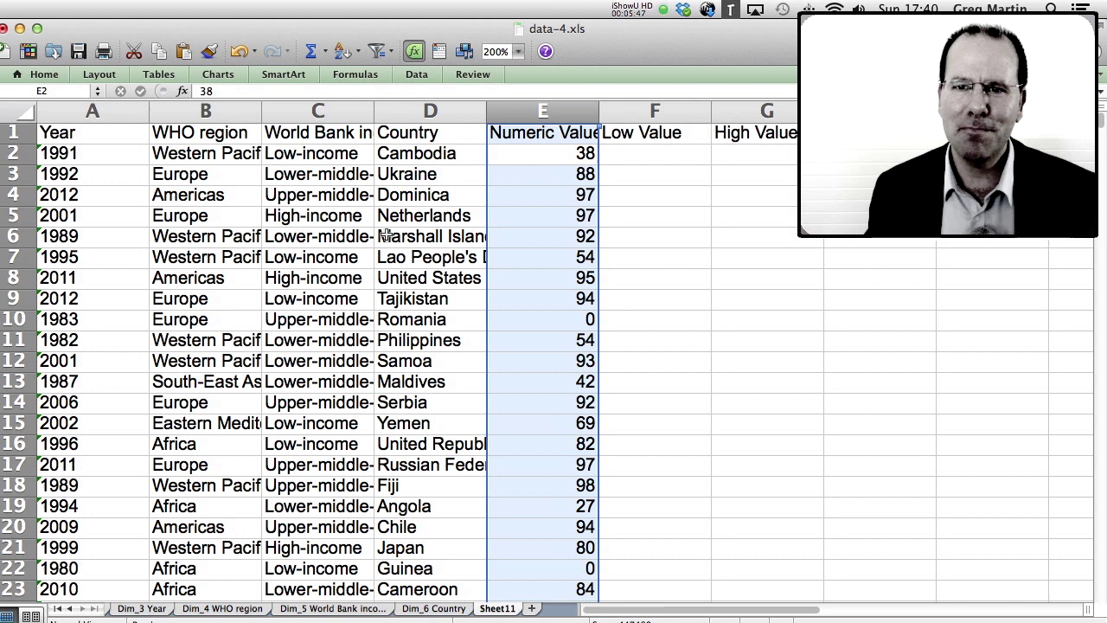
{"action": "left_click", "coordinate": [131, 109]}
{"action": "left_click_drag", "start_coordinate": [131, 109], "coordinate": [536, 111]}
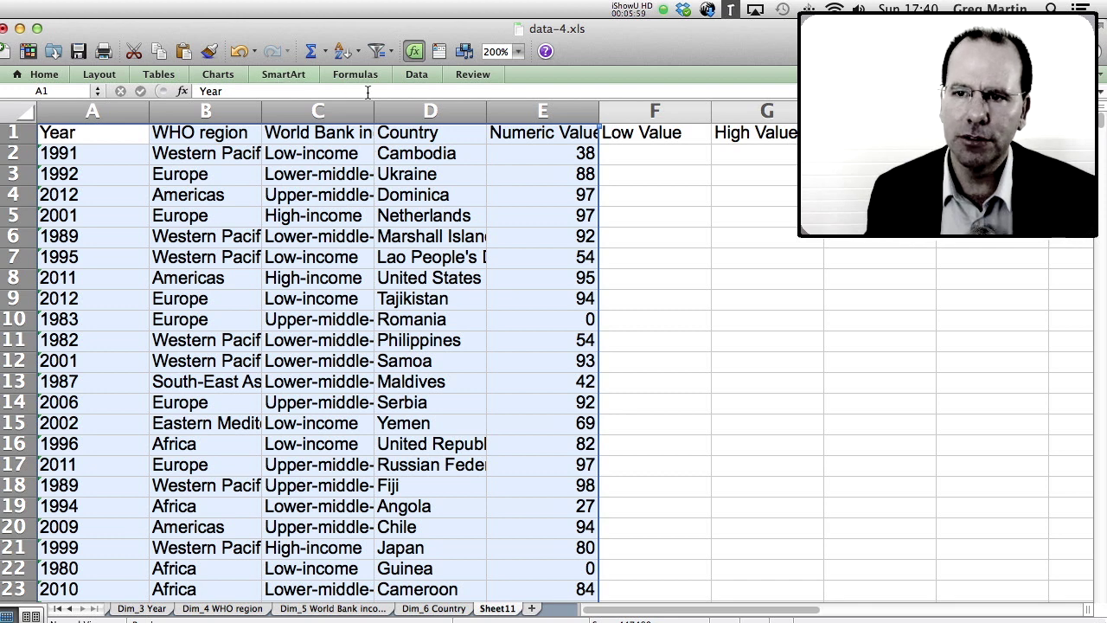
Create a manual PivotTable from the selected columns on a new worksheet.
{"action": "left_click", "coordinate": [408, 76]}
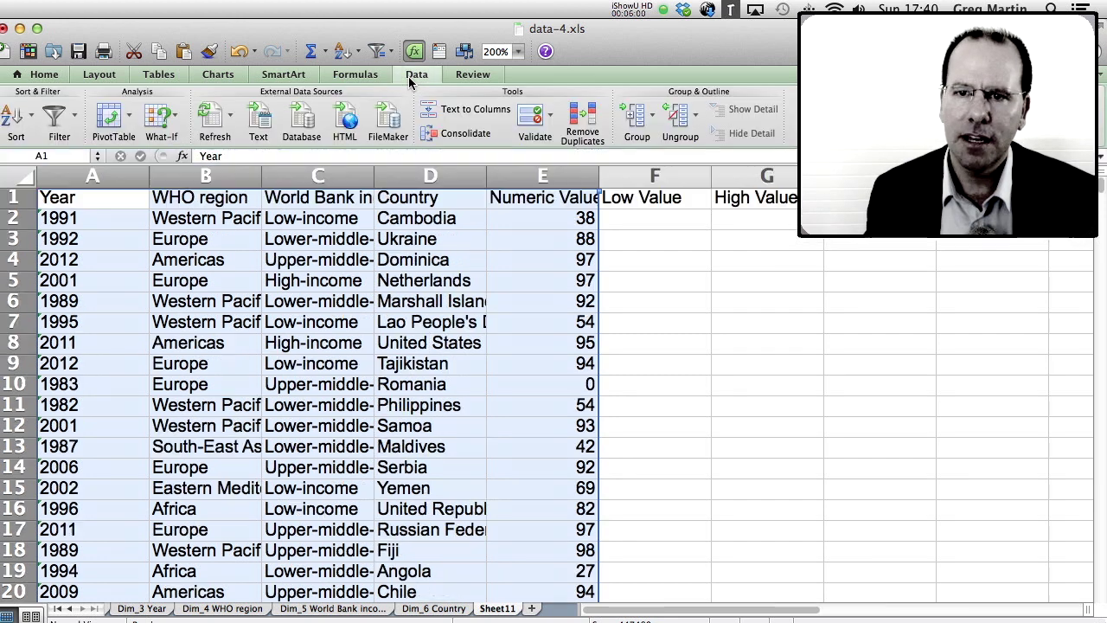
{"action": "left_click", "coordinate": [131, 119]}
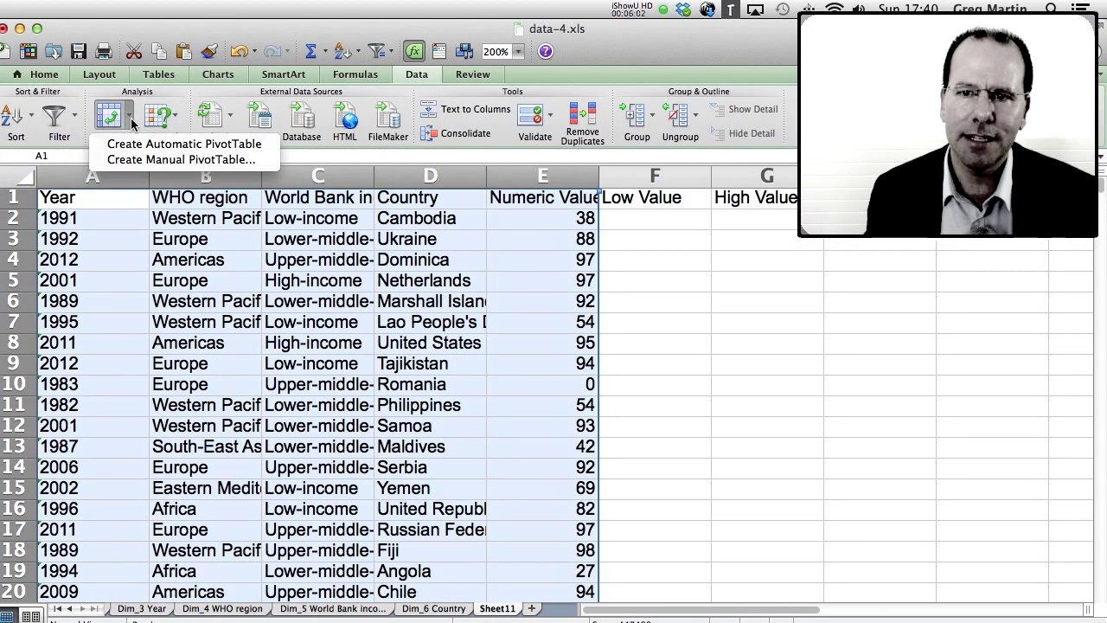
{"action": "left_click", "coordinate": [131, 161]}
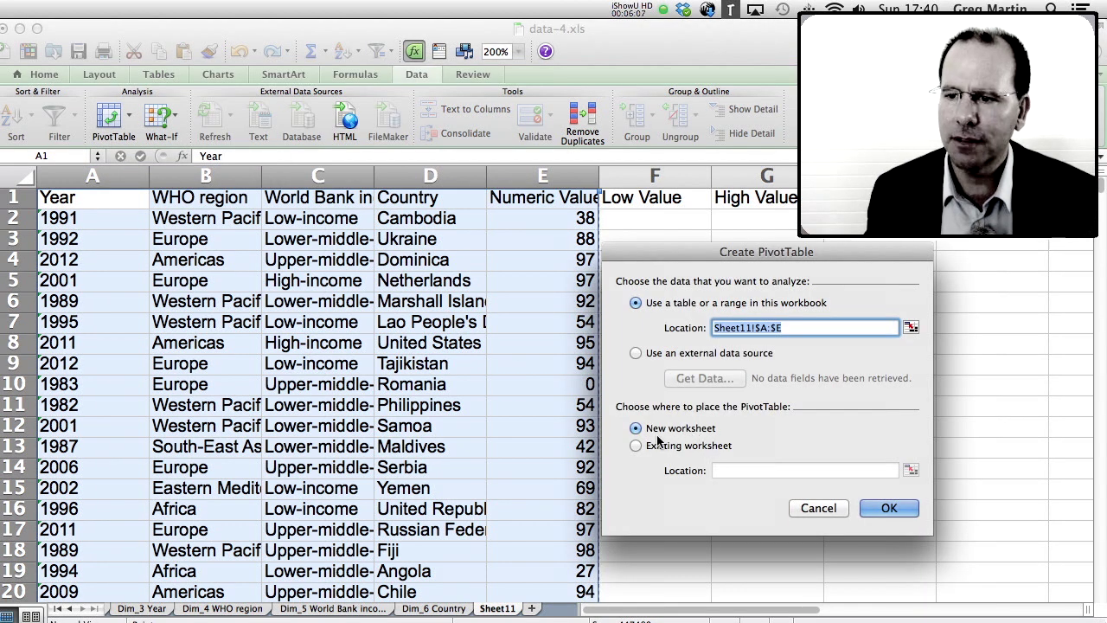
{"action": "left_click", "coordinate": [884, 511]}
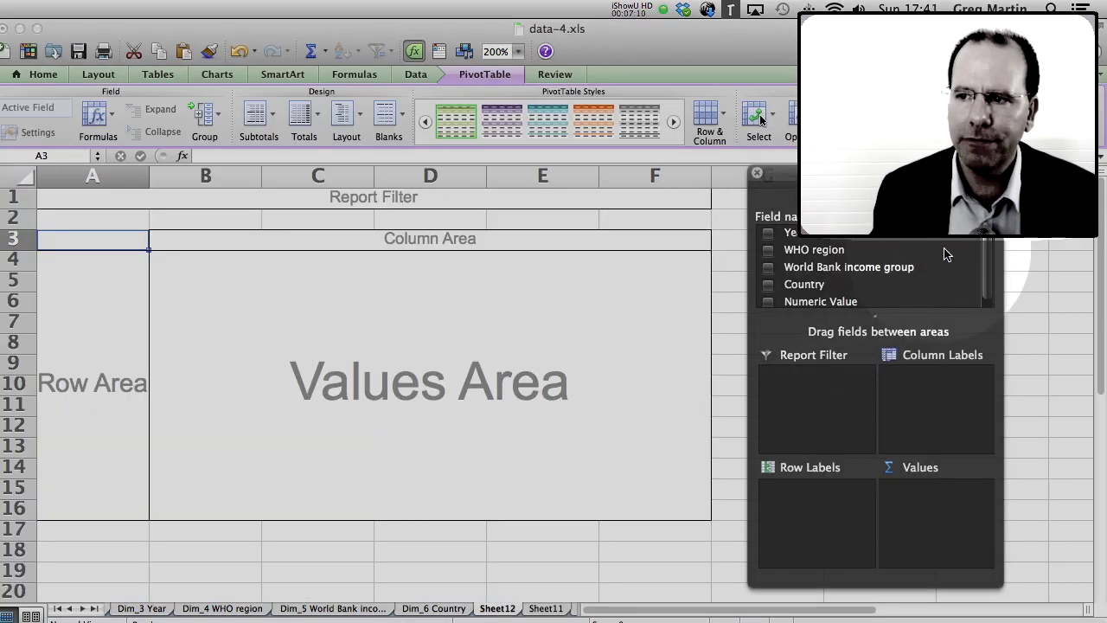
Place Year as the pivot's column labels and Country as its row labels.
{"action": "mouse_move", "coordinate": [984, 246]}
{"action": "left_mouse_down"}
{"action": "mouse_move", "coordinate": [984, 267]}
{"action": "mouse_move", "coordinate": [965, 249]}
{"action": "left_mouse_up"}
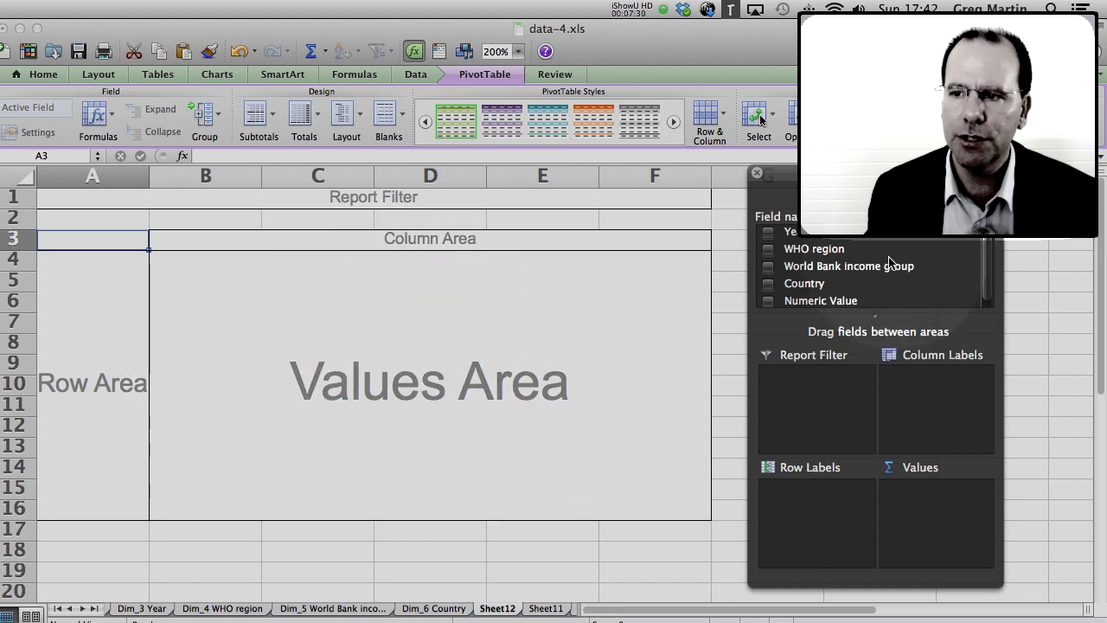
{"action": "left_click", "coordinate": [770, 233]}
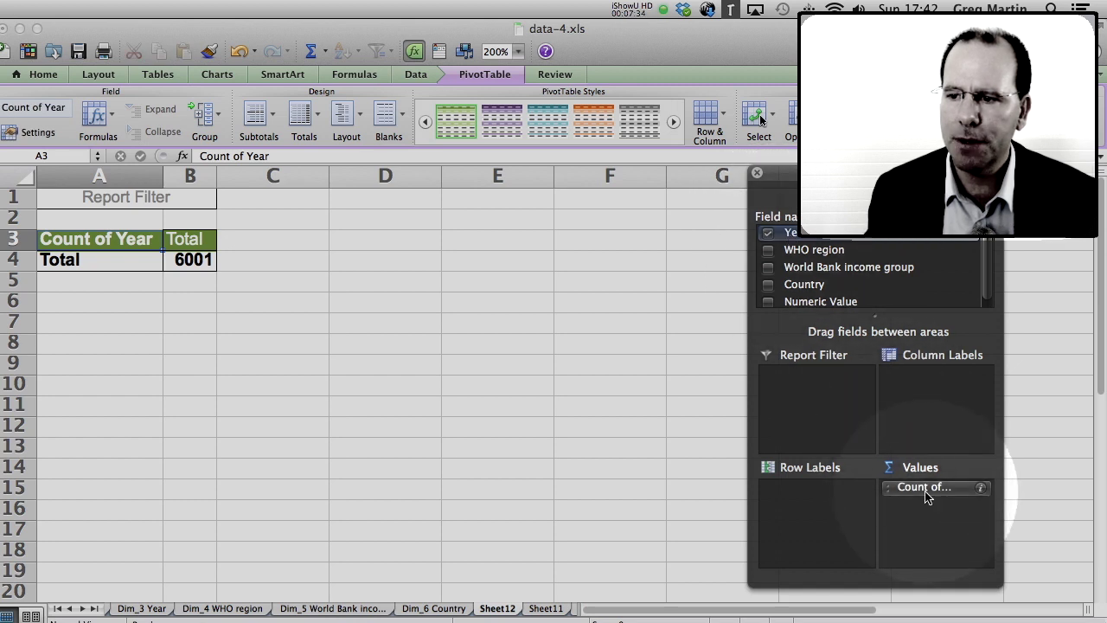
{"action": "left_click_drag", "start_coordinate": [926, 495], "coordinate": [921, 409]}
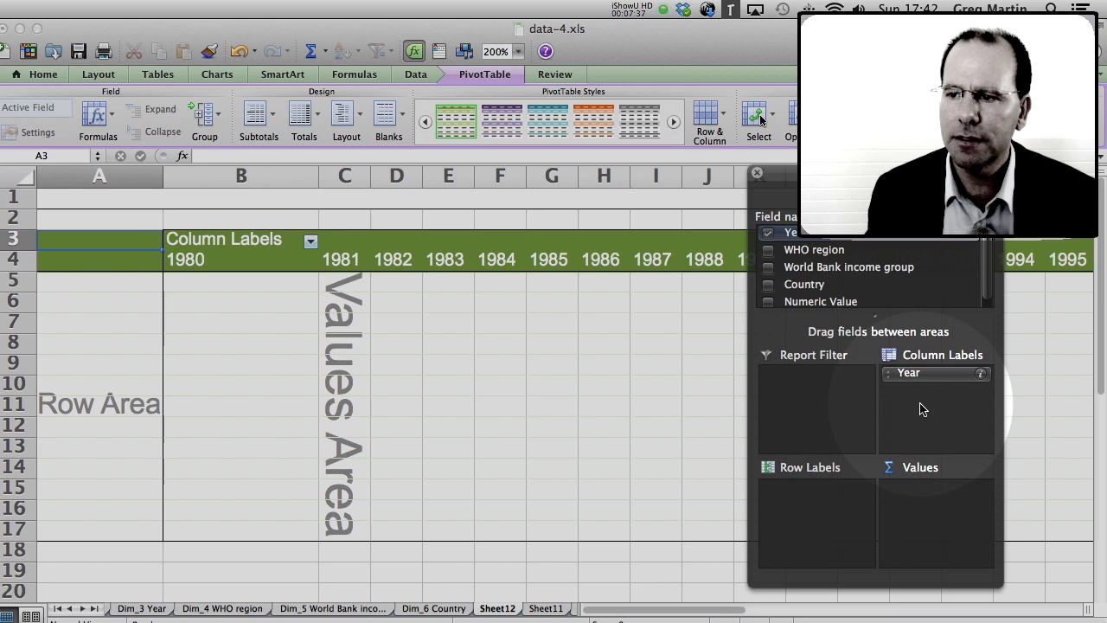
{"action": "left_click", "coordinate": [768, 283]}
{"action": "left_click_drag", "start_coordinate": [935, 490], "coordinate": [809, 488]}
{"action": "left_click", "coordinate": [770, 302]}
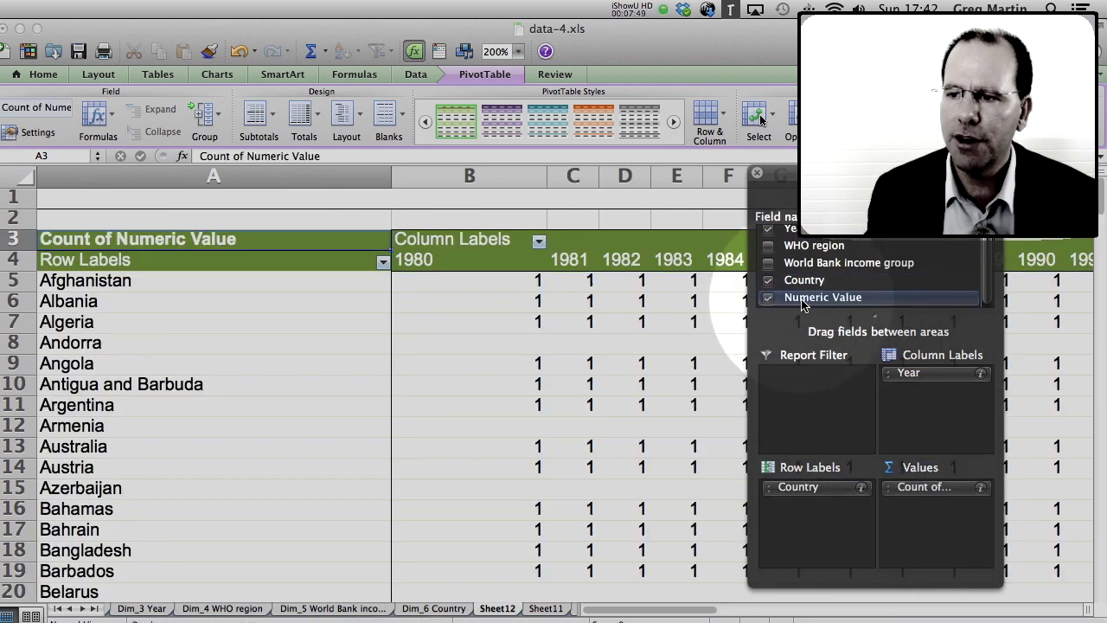
Add Numeric Value to the pivot's values, summarized as Sum.
{"action": "left_click", "coordinate": [922, 489]}
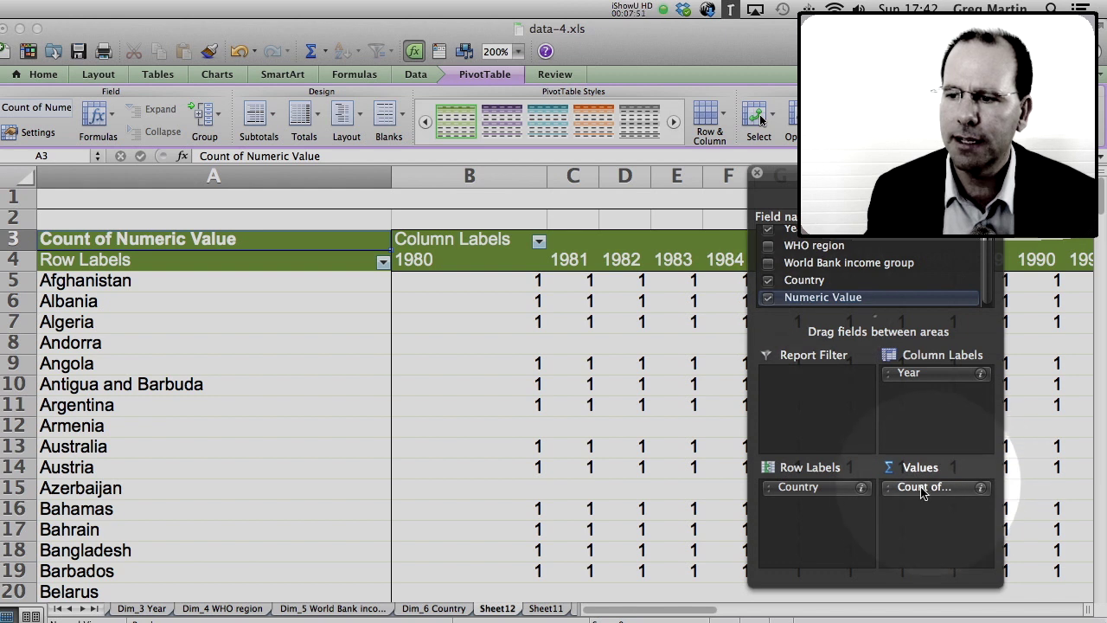
{"action": "left_click", "coordinate": [980, 490]}
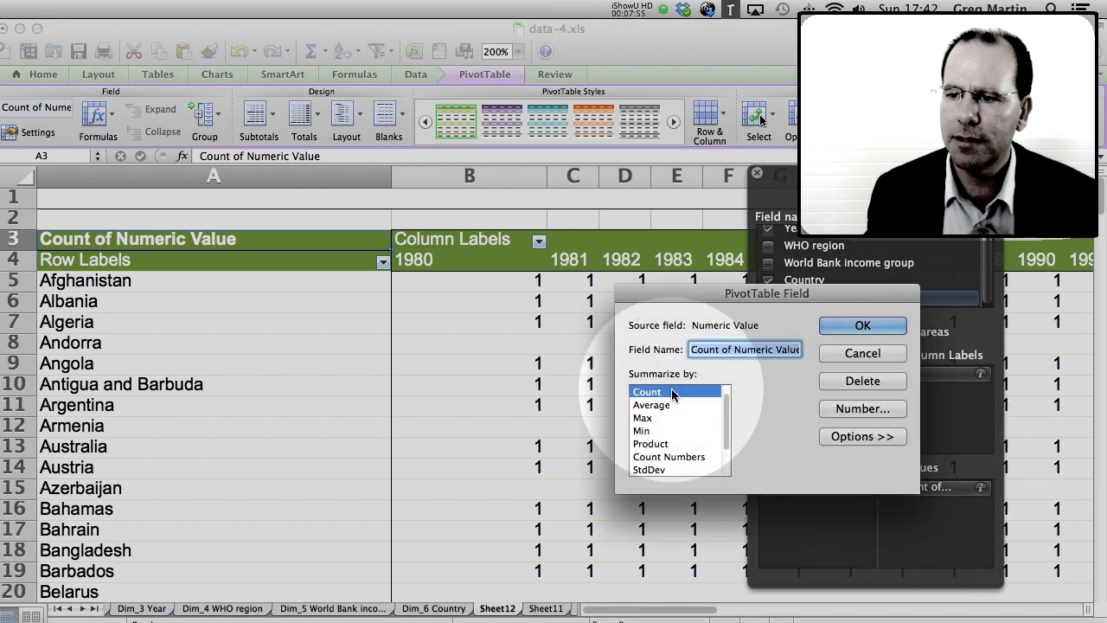
{"action": "scroll", "coordinate": [692, 402], "scroll_direction": "up", "scroll_amount": 1}
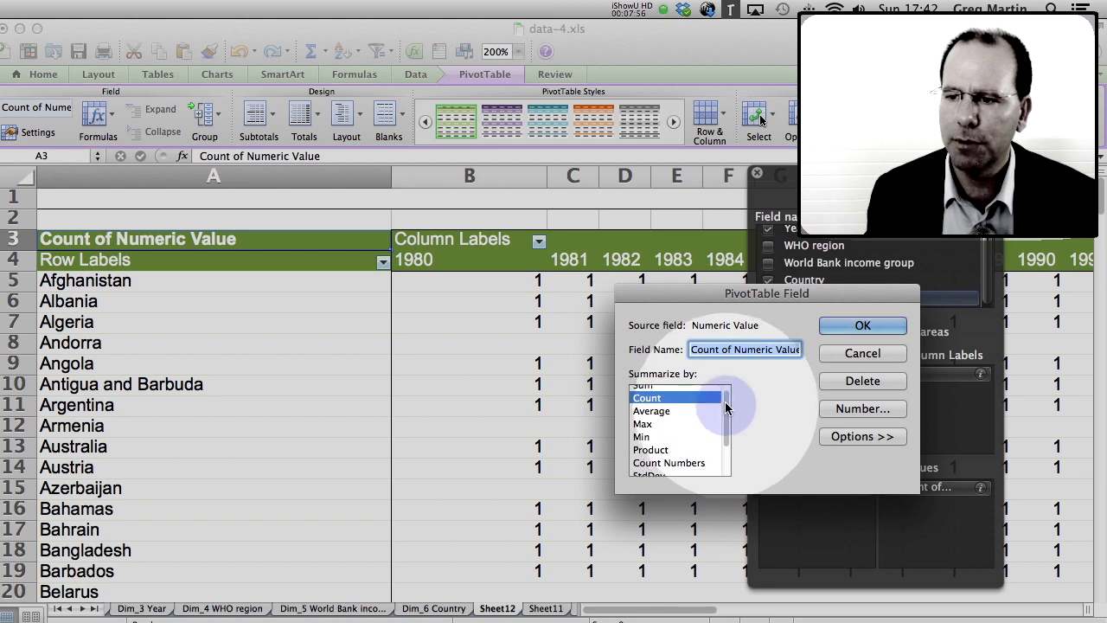
{"action": "left_click", "coordinate": [667, 394]}
{"action": "left_click", "coordinate": [865, 326]}
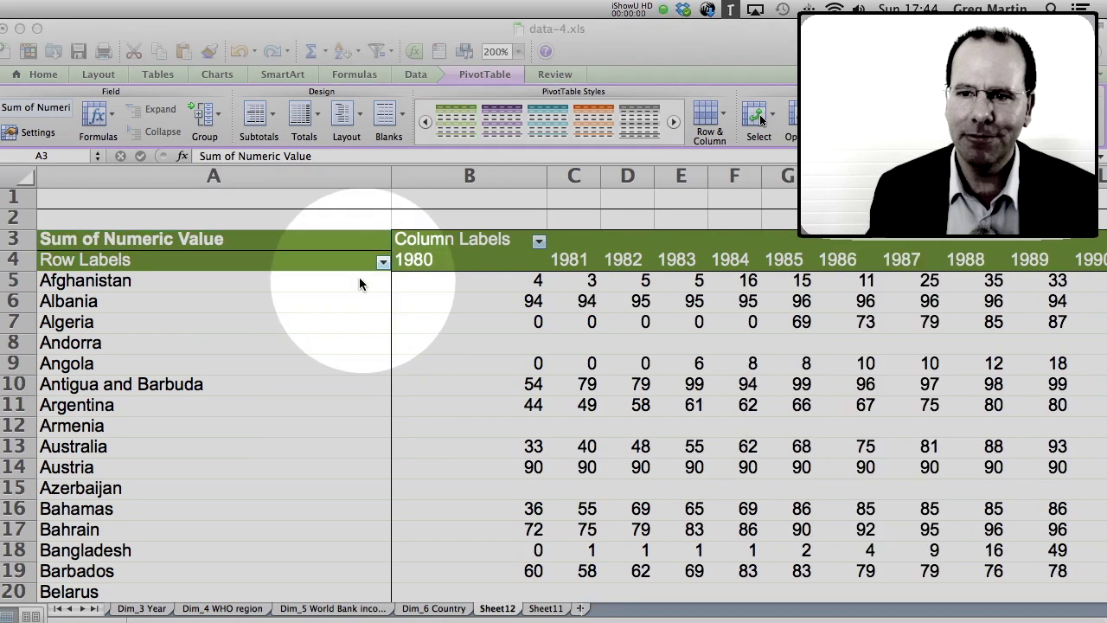
Filter the pivot rows to show only Albania, Angola and Australia.
{"action": "left_click", "coordinate": [382, 263]}
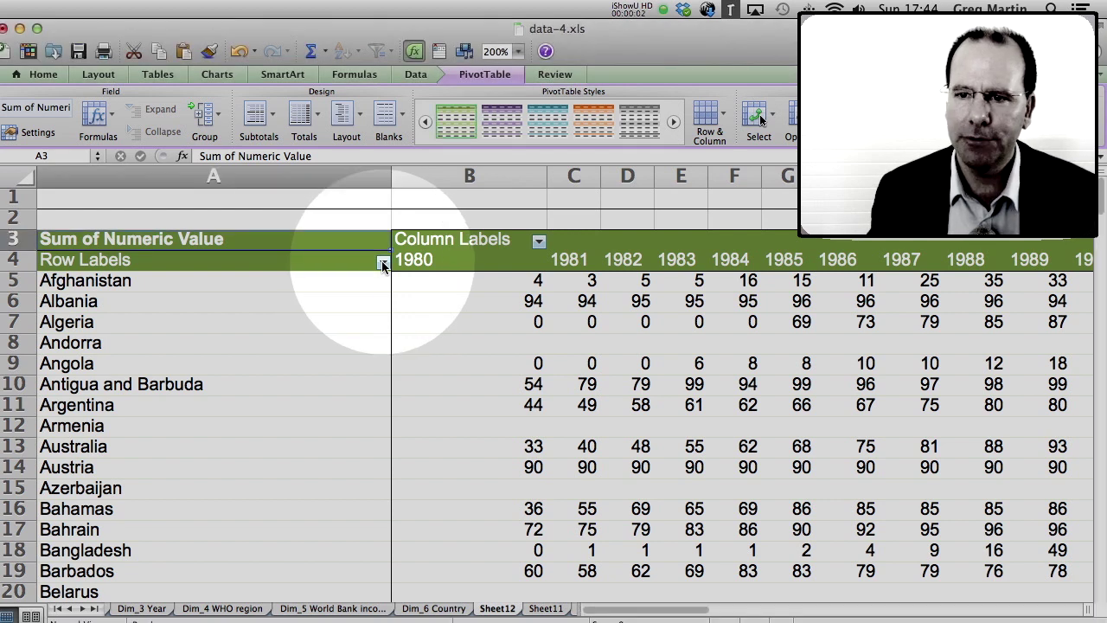
{"action": "left_click", "coordinate": [383, 265]}
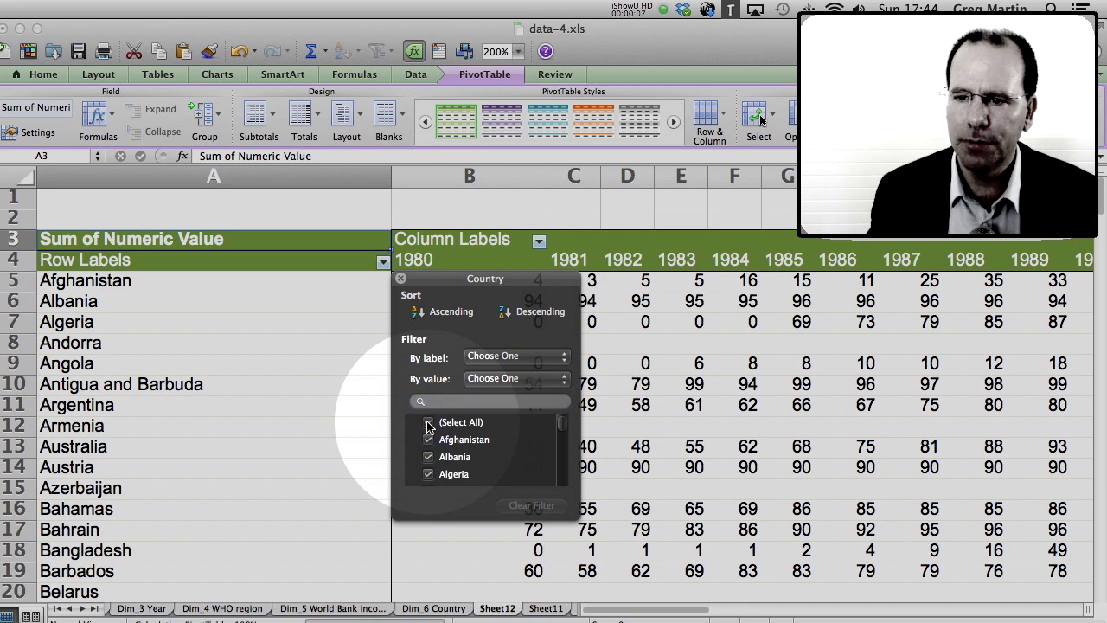
{"action": "left_click", "coordinate": [427, 424]}
{"action": "scroll", "coordinate": [514, 445], "scroll_direction": "down", "scroll_amount": 3}
{"action": "left_click", "coordinate": [489, 459]}
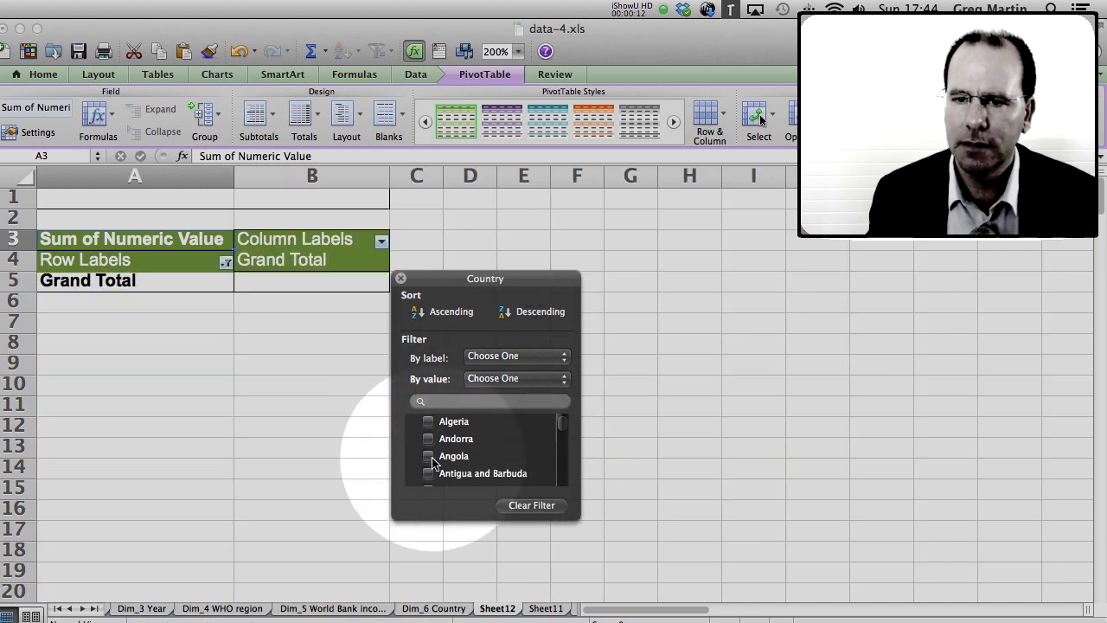
{"action": "scroll", "coordinate": [491, 461], "scroll_direction": "down", "scroll_amount": 1}
{"action": "left_click", "coordinate": [495, 461]}
{"action": "scroll", "coordinate": [497, 459], "scroll_direction": "down", "scroll_amount": 12}
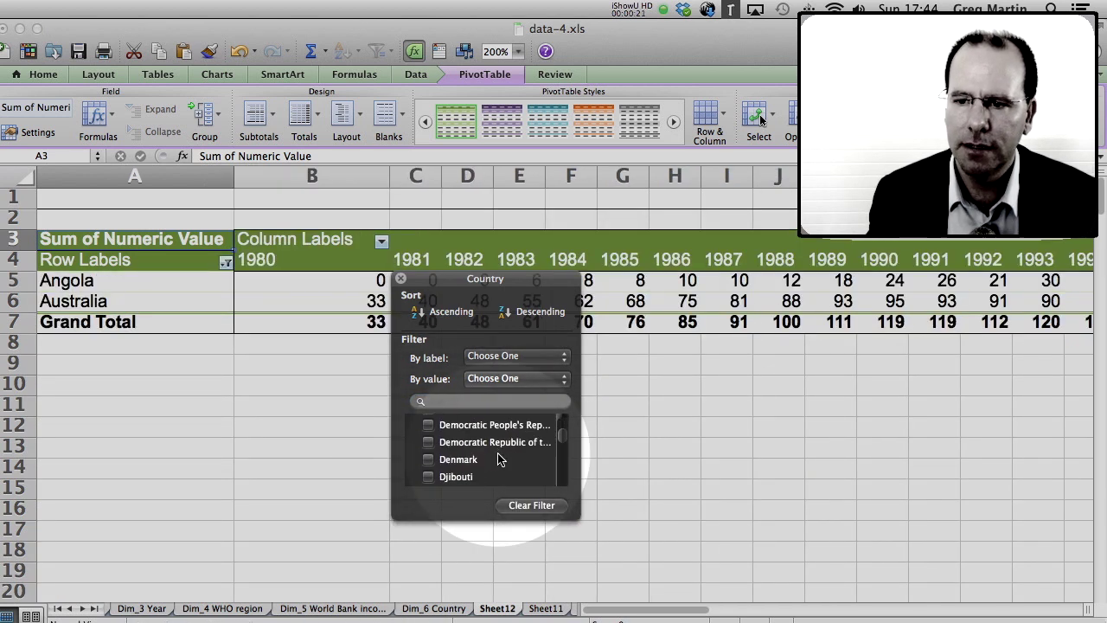
{"action": "left_click", "coordinate": [429, 461]}
{"action": "left_click", "coordinate": [394, 249]}
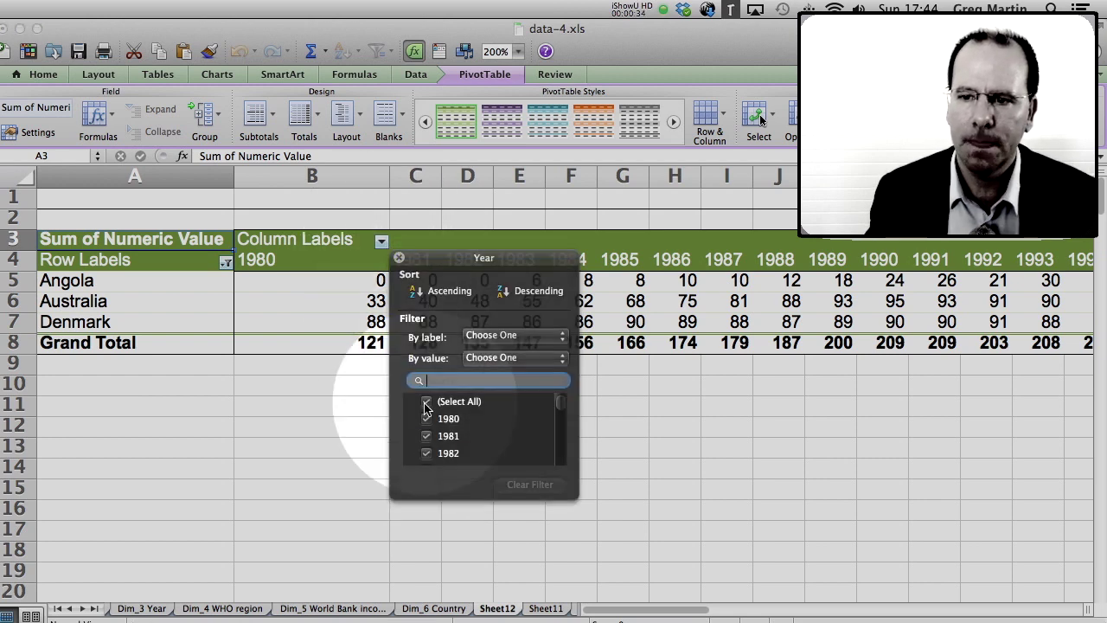
Limit the pivot columns to the years 1980, 1990, 2000 and 2010.
{"action": "left_click", "coordinate": [426, 402]}
{"action": "left_click", "coordinate": [427, 419]}
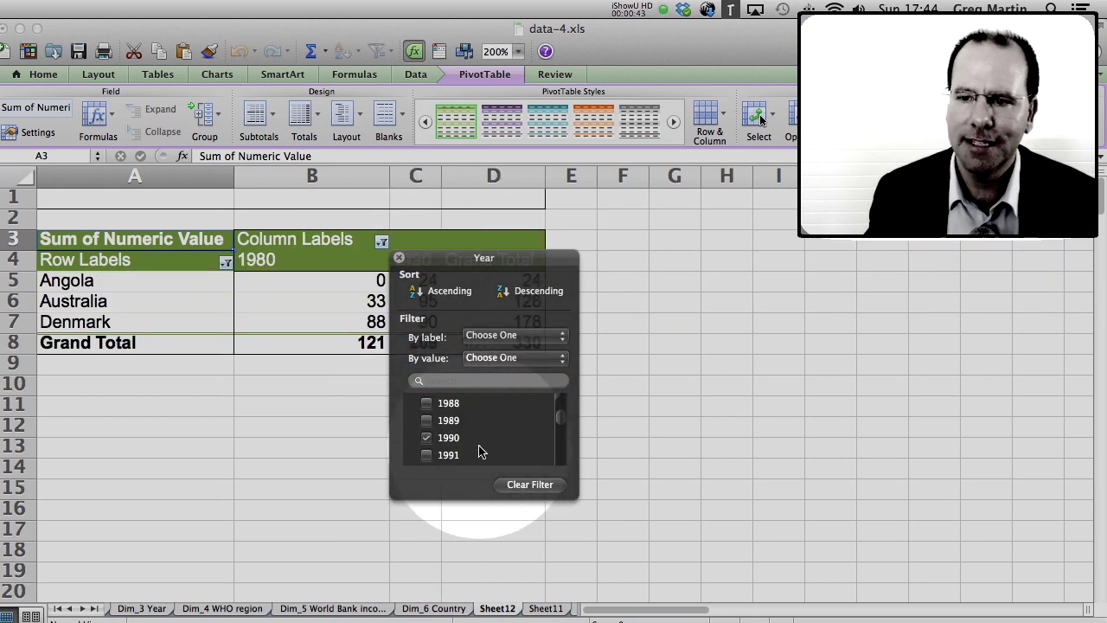
{"action": "scroll", "coordinate": [481, 448], "scroll_direction": "down", "scroll_amount": 2}
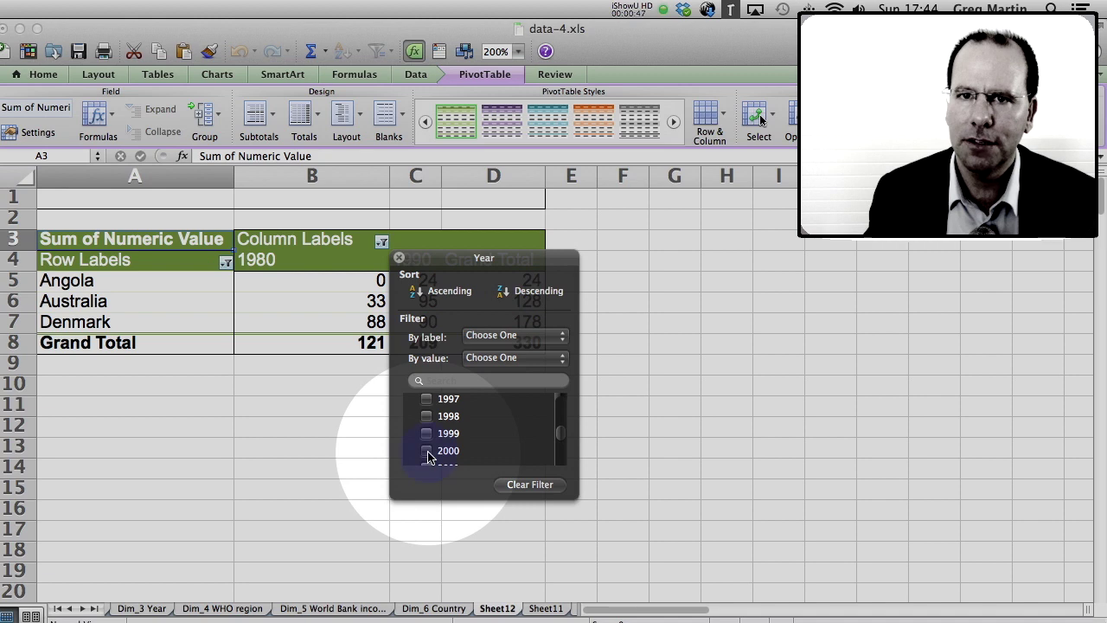
{"action": "left_click", "coordinate": [426, 456]}
{"action": "scroll", "coordinate": [489, 445], "scroll_direction": "down", "scroll_amount": 4}
{"action": "left_click", "coordinate": [427, 439]}
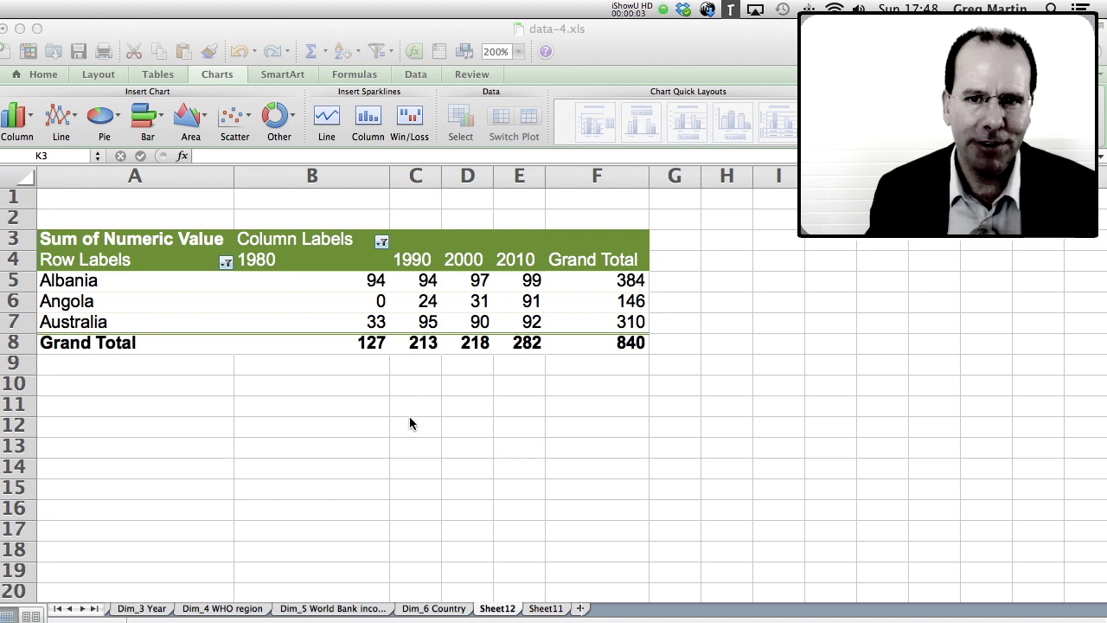
Insert a basic line chart of the filtered pivot data for the three countries.
{"action": "left_click_drag", "start_coordinate": [145, 266], "coordinate": [538, 317]}
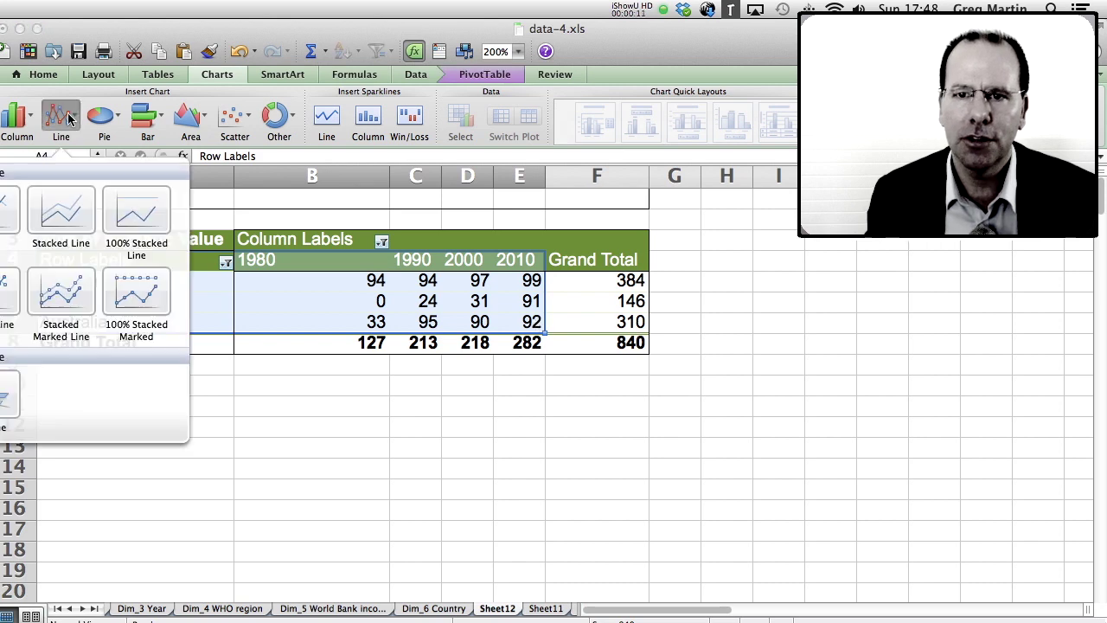
{"action": "left_click", "coordinate": [60, 122]}
{"action": "left_click", "coordinate": [5, 216]}
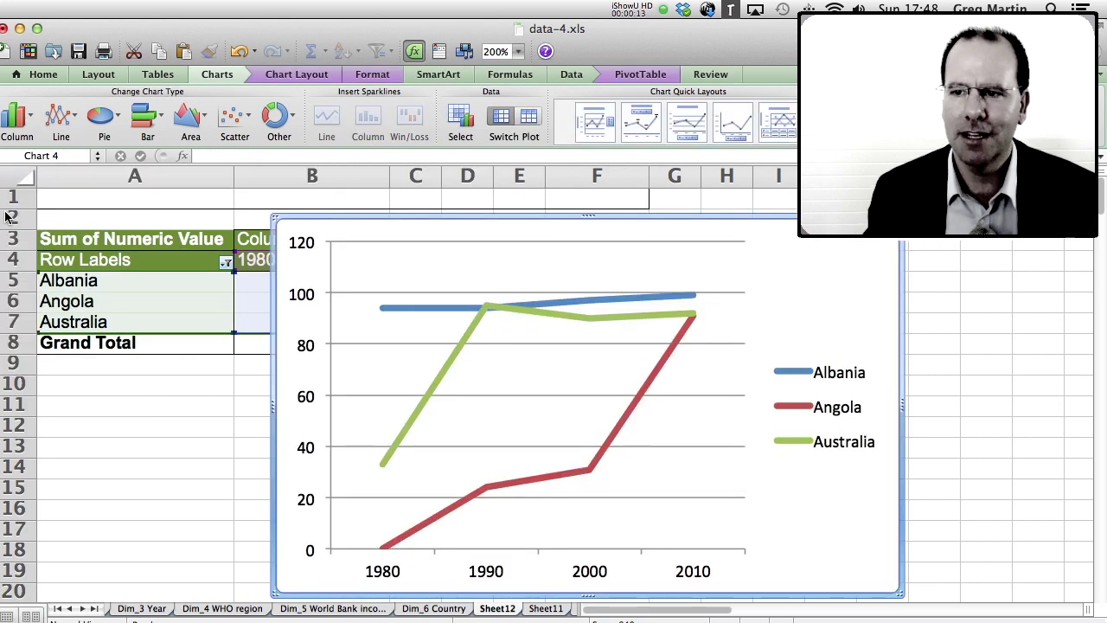